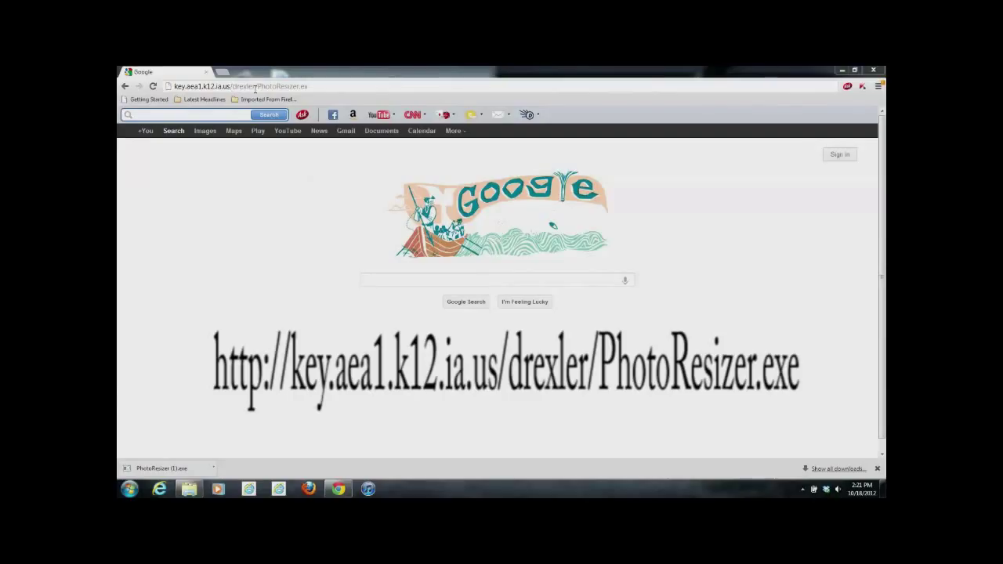
Step: Download the photo resizer installer from key.aea1.k12.ia.us/drexler/PhotoResizer.exe
{"action": "left_click", "coordinate": [311, 86]}
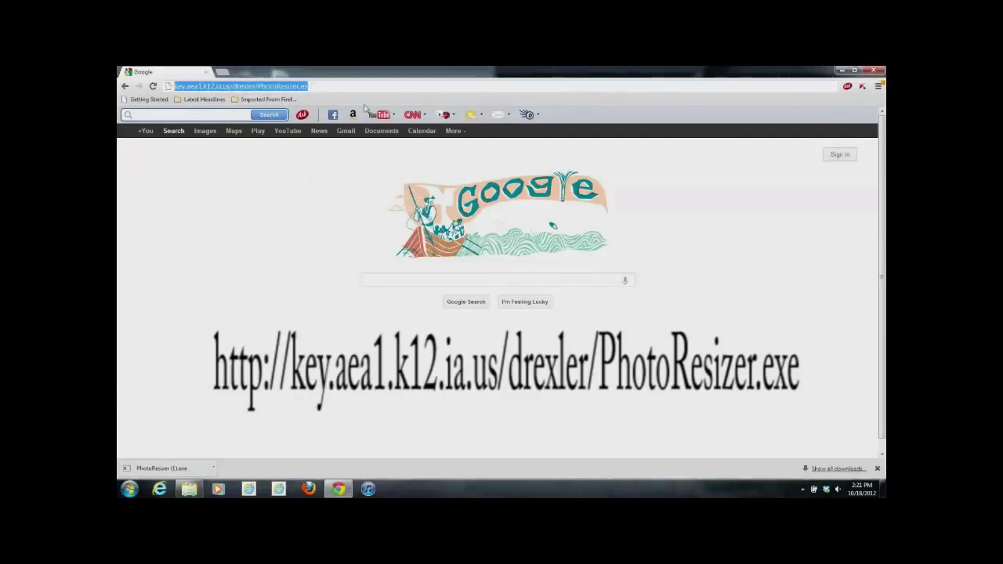
{"action": "left_click", "coordinate": [310, 86]}
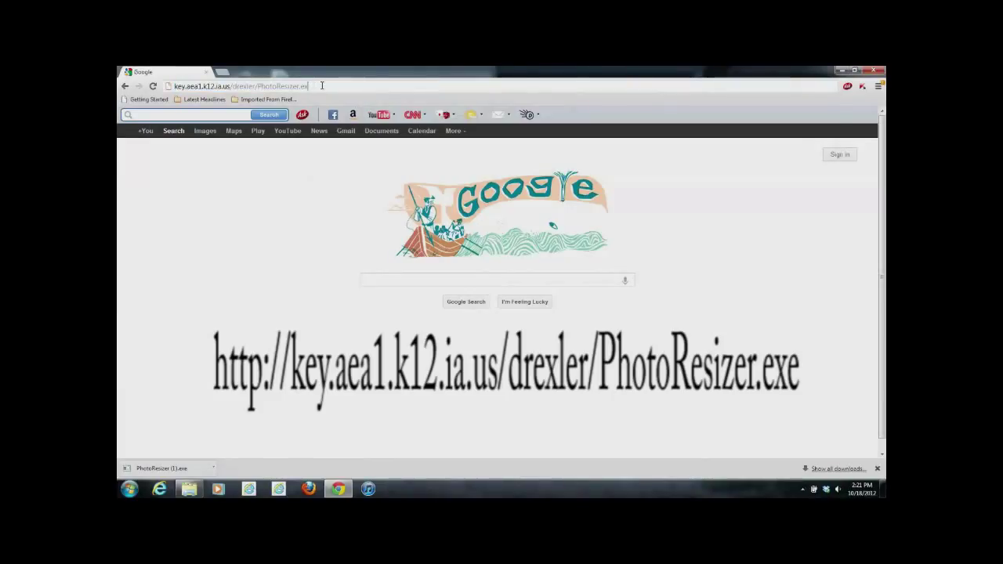
{"action": "key", "text": "End"}
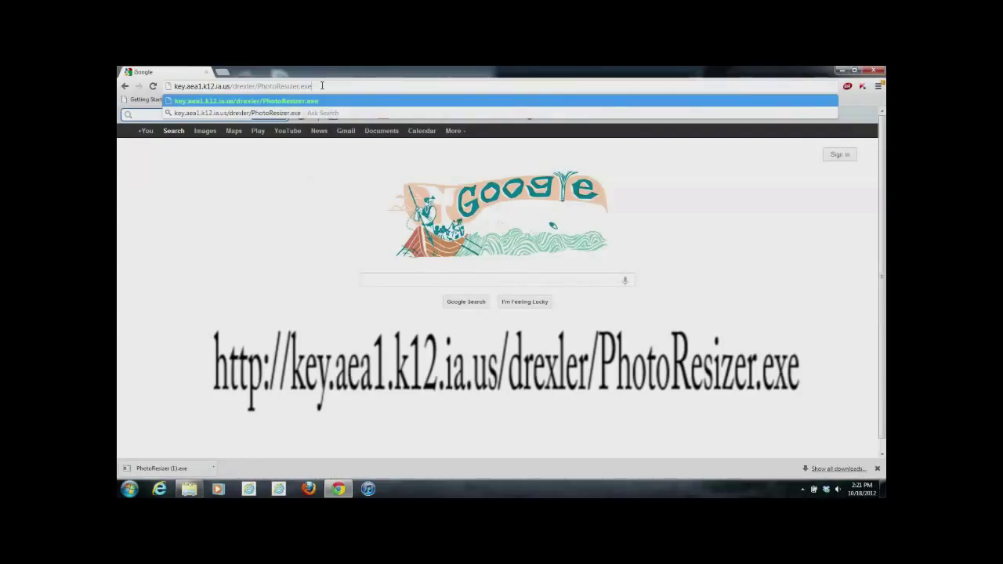
{"action": "key", "text": "Return"}
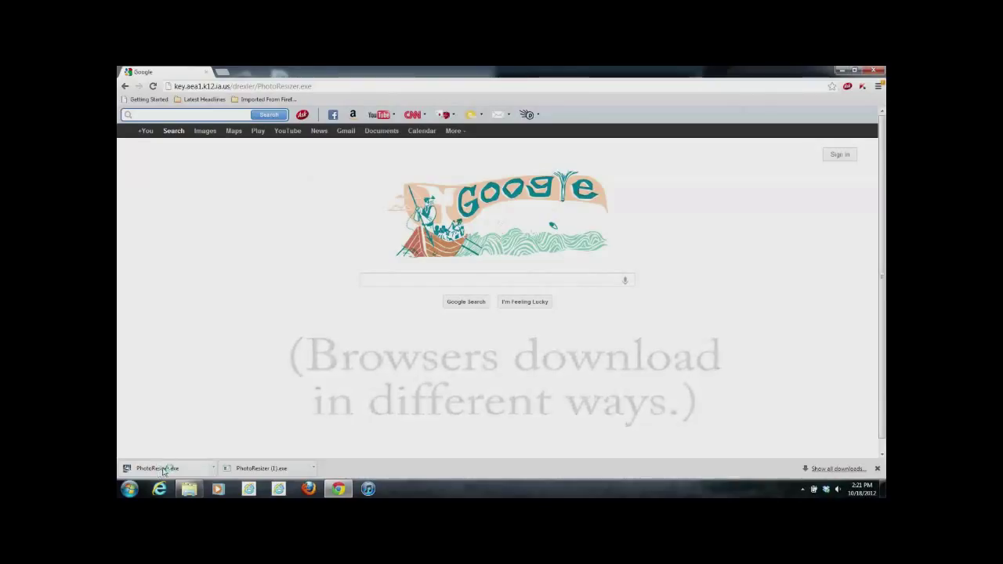
Step: Run the downloaded PhotoResizer.exe and accept the license agreement in the Visualizer Photo Resize setup
{"action": "left_click", "coordinate": [163, 469]}
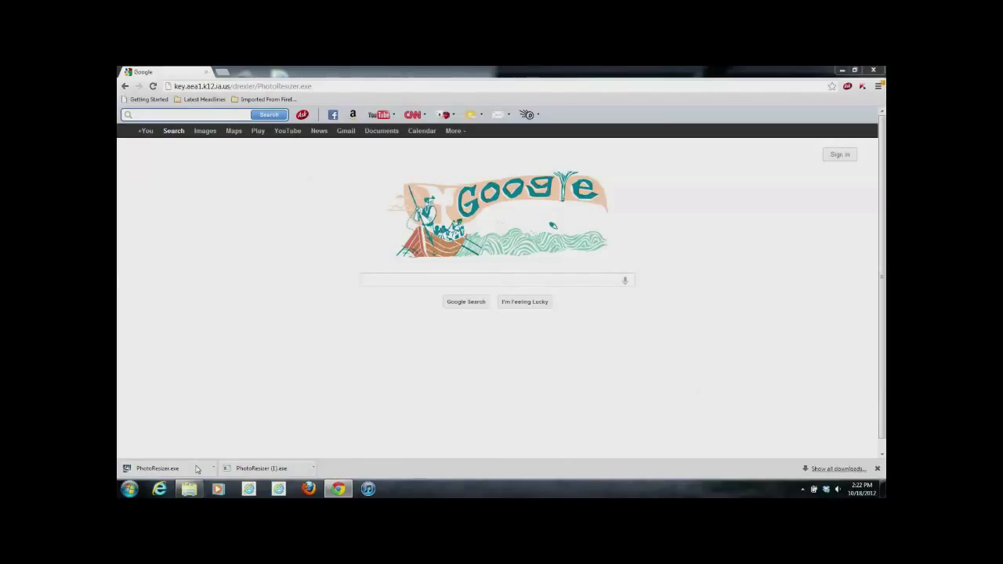
{"action": "left_click", "coordinate": [197, 468]}
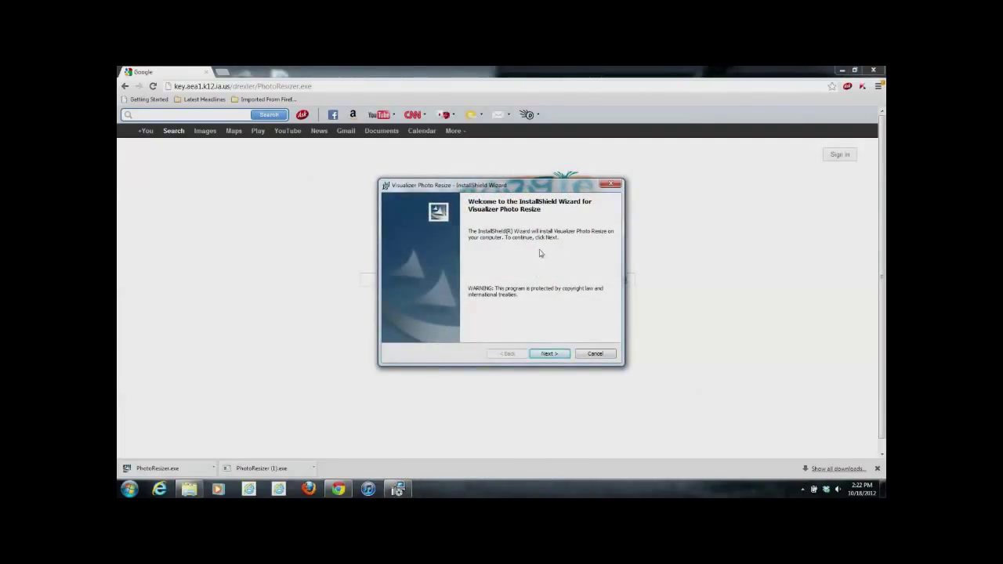
{"action": "left_click", "coordinate": [549, 354]}
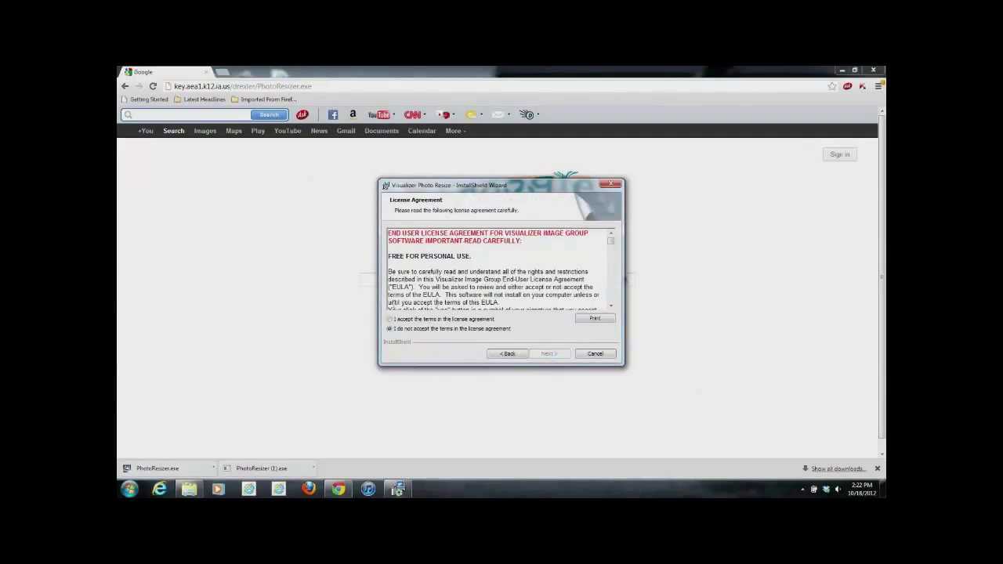
{"action": "left_click", "coordinate": [389, 319]}
{"action": "left_click", "coordinate": [549, 355]}
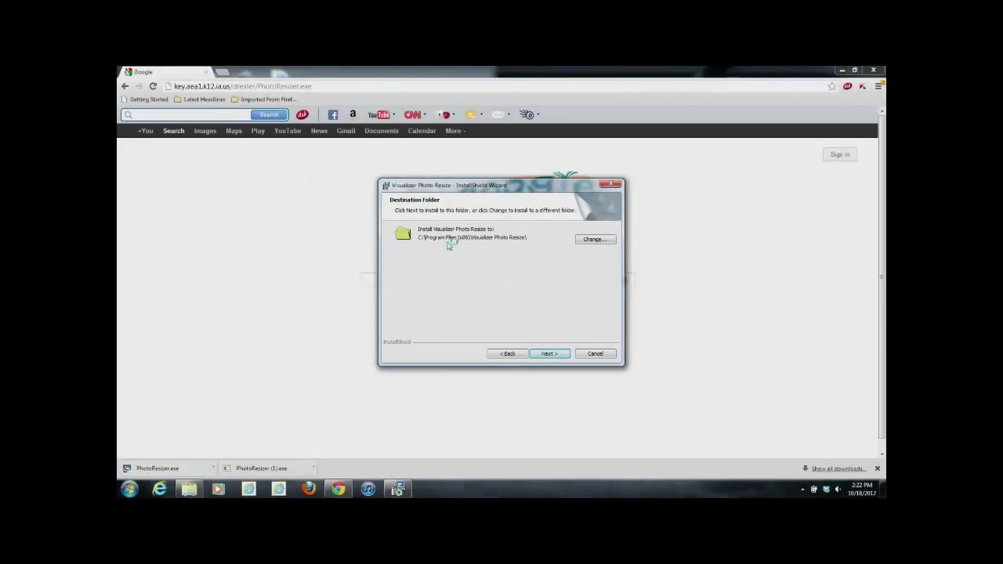
Step: Install Visualizer Photo Resize into the default folder, finish the setup without launching the program, and close the browser
{"action": "left_click", "coordinate": [554, 356]}
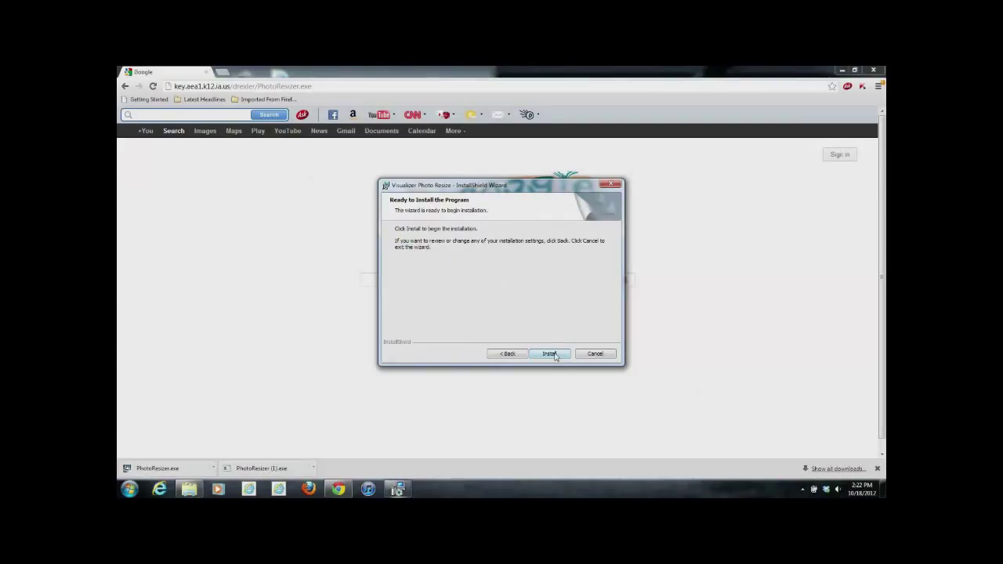
{"action": "left_click", "coordinate": [550, 353]}
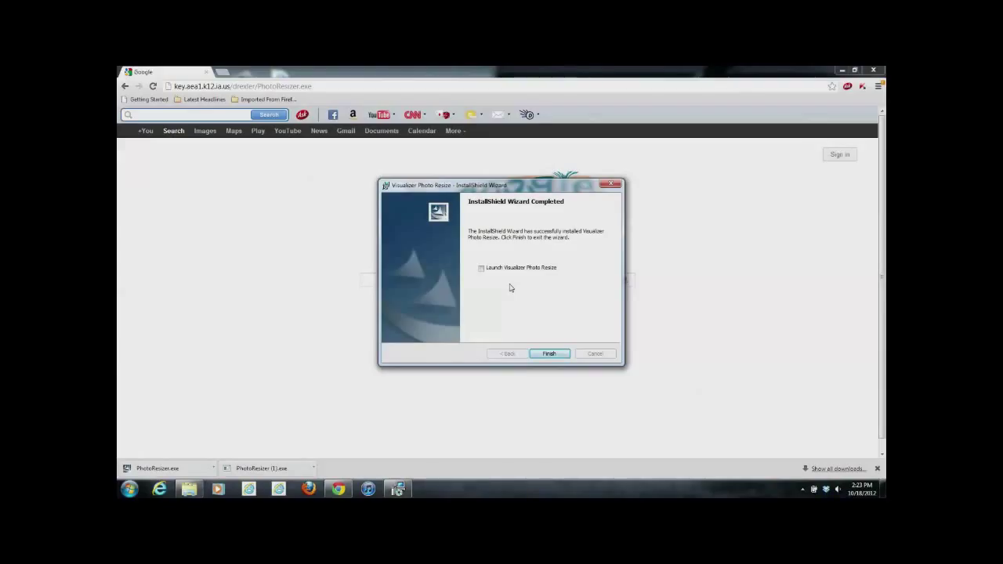
{"action": "left_click", "coordinate": [553, 355]}
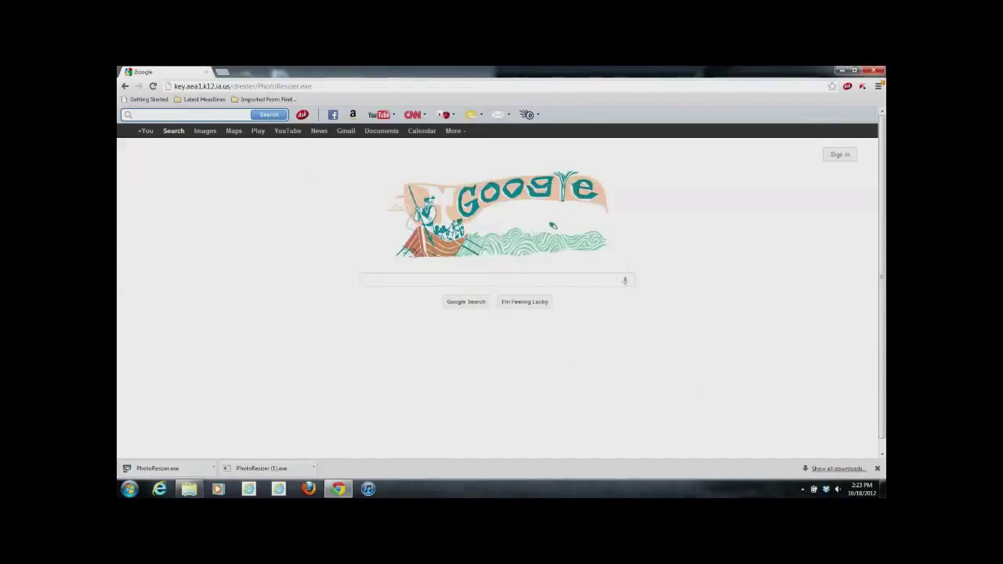
{"action": "left_click", "coordinate": [879, 72]}
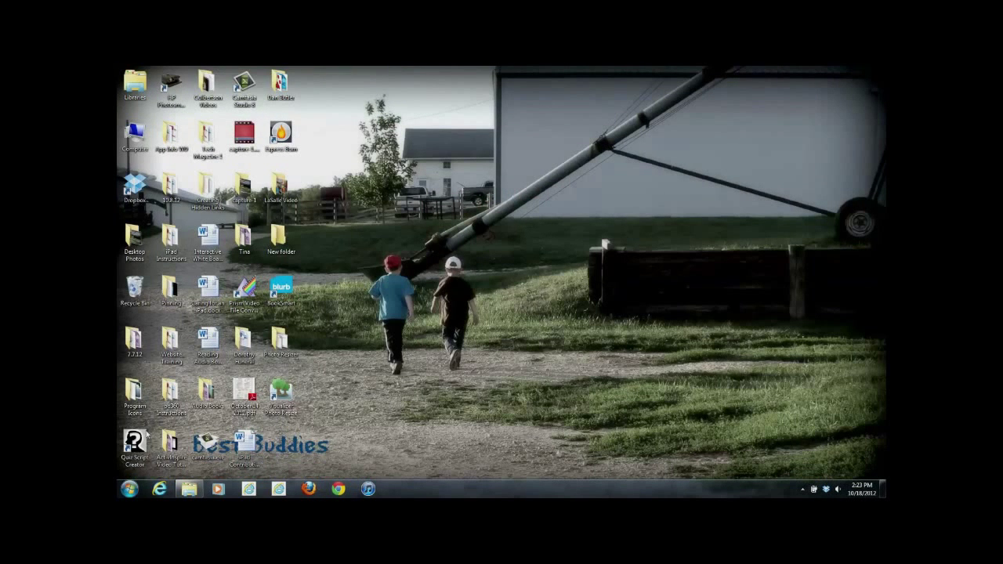
Step: Launch Visualizer Photo Resize from the Visualizer Image Group folder among the installed programs
{"action": "left_click", "coordinate": [130, 490]}
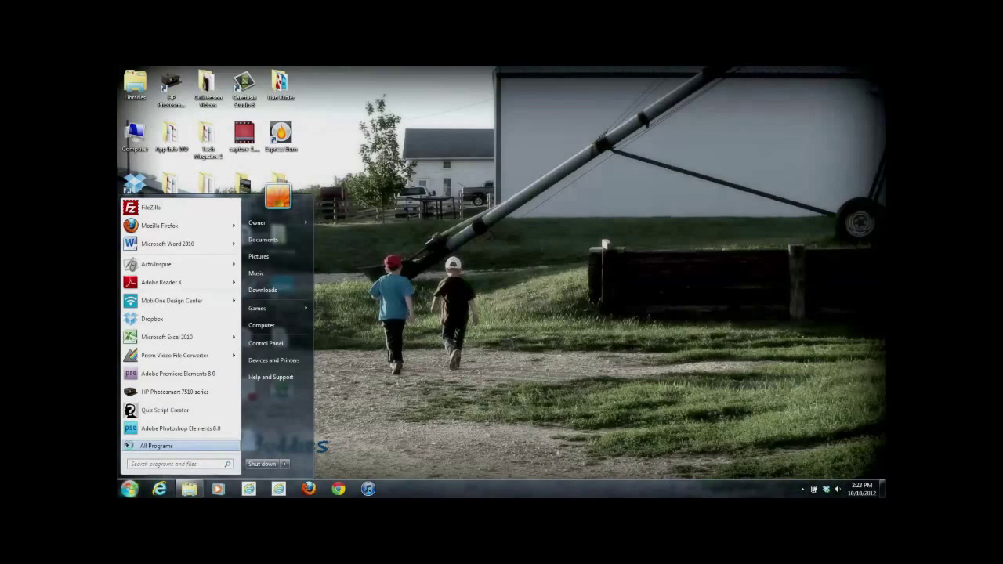
{"action": "left_click", "coordinate": [132, 448]}
{"action": "left_click_drag", "start_coordinate": [238, 235], "coordinate": [237, 407]}
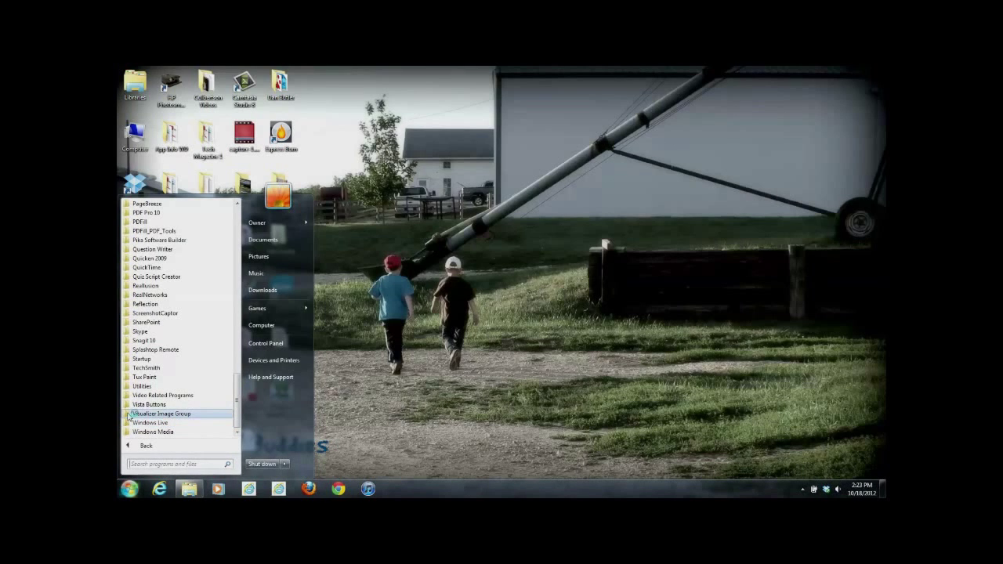
{"action": "left_click", "coordinate": [156, 414]}
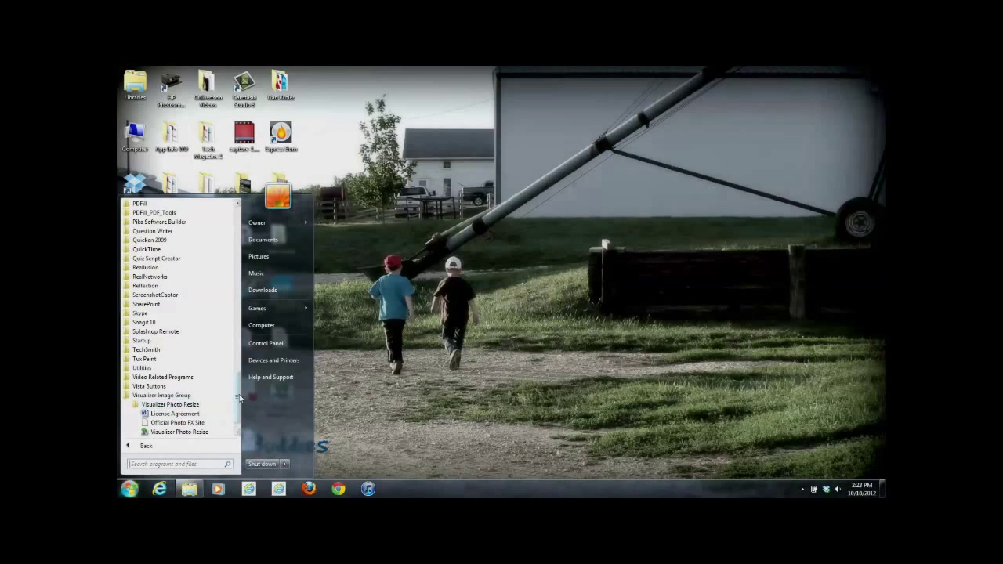
{"action": "scroll", "coordinate": [239, 398], "scroll_direction": "down", "scroll_amount": 1}
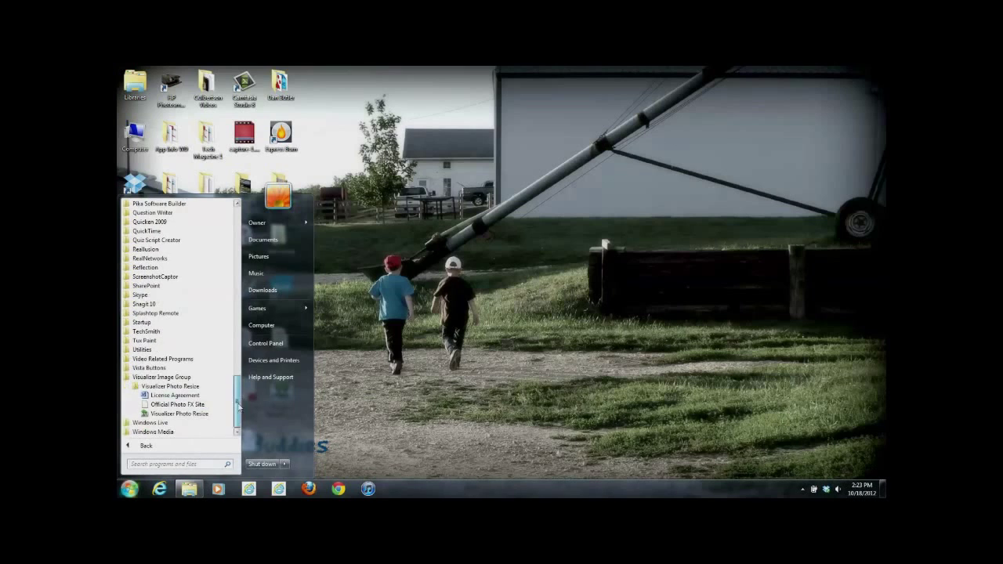
{"action": "left_click", "coordinate": [154, 415]}
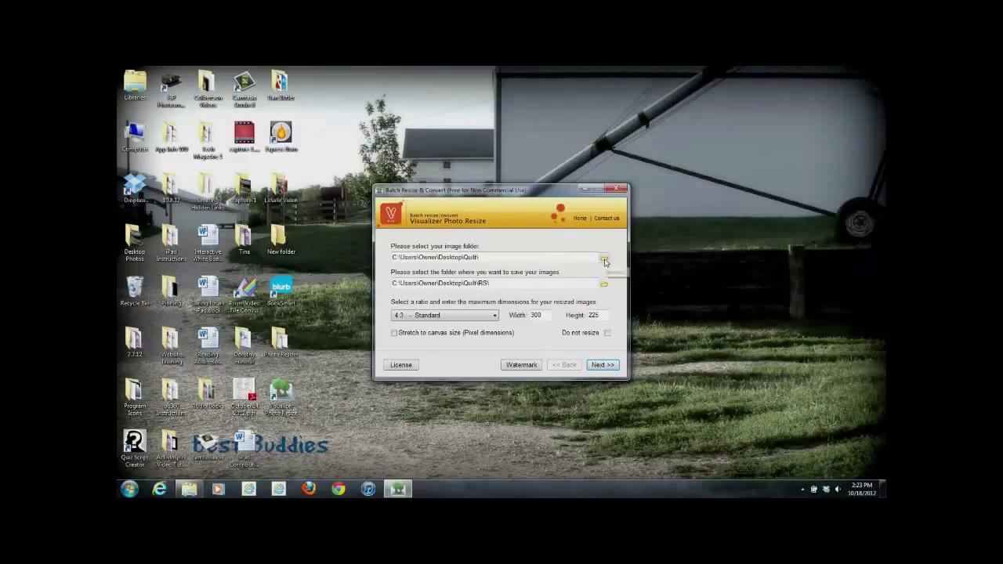
Step: Set the source image folder to Desktop Photos on the desktop
{"action": "left_click", "coordinate": [604, 261]}
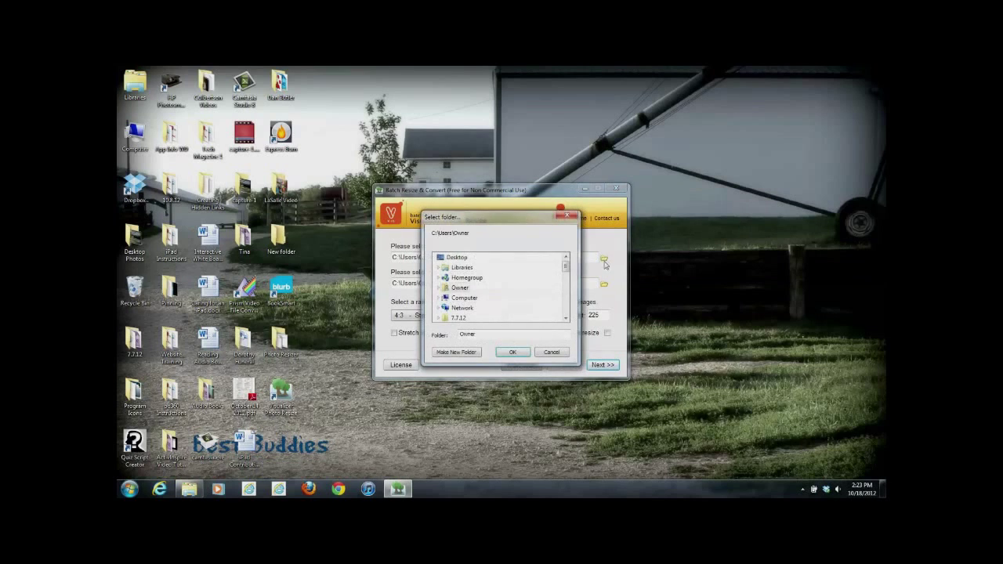
{"action": "left_click_drag", "start_coordinate": [566, 268], "coordinate": [572, 296]}
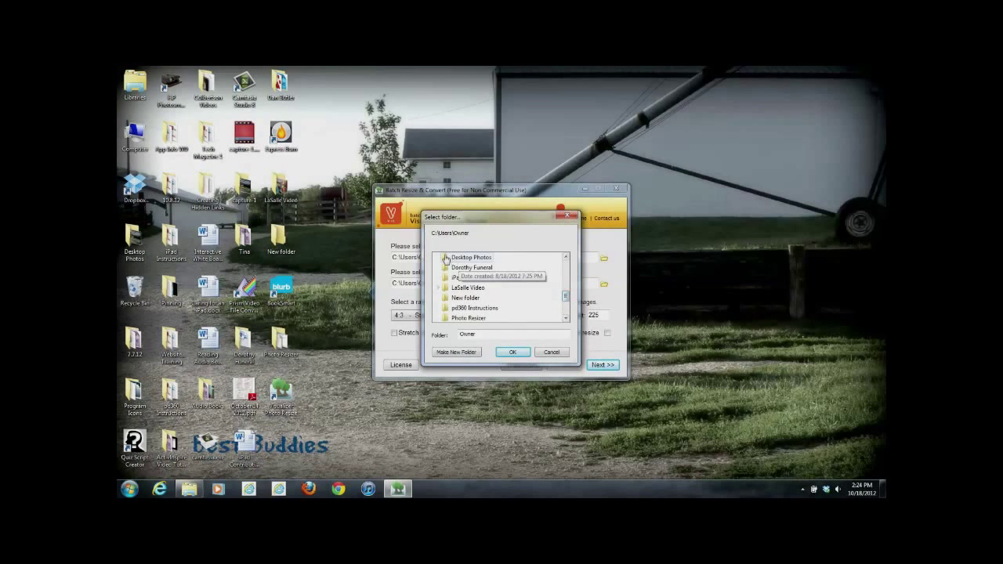
{"action": "left_click", "coordinate": [446, 259]}
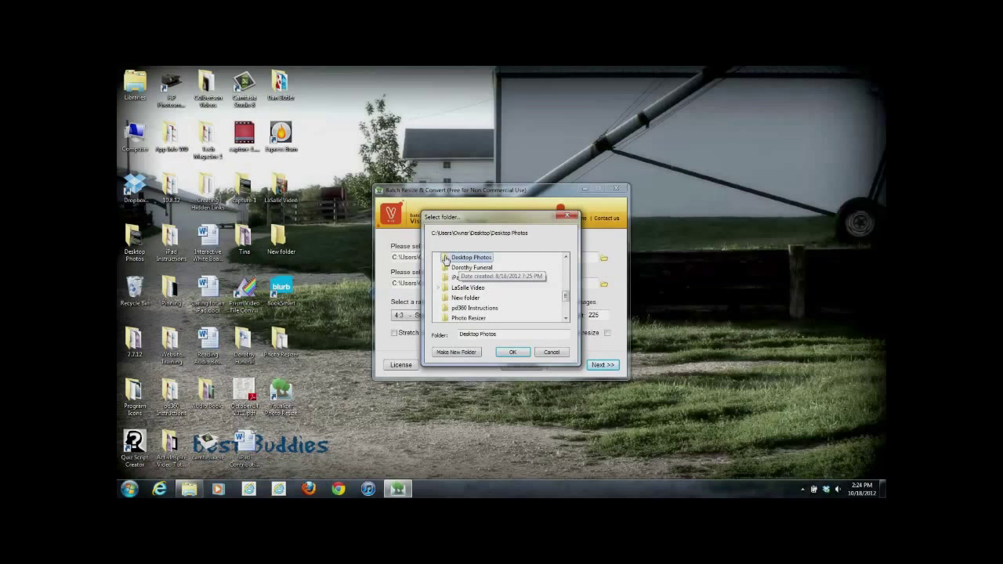
{"action": "left_click", "coordinate": [513, 353]}
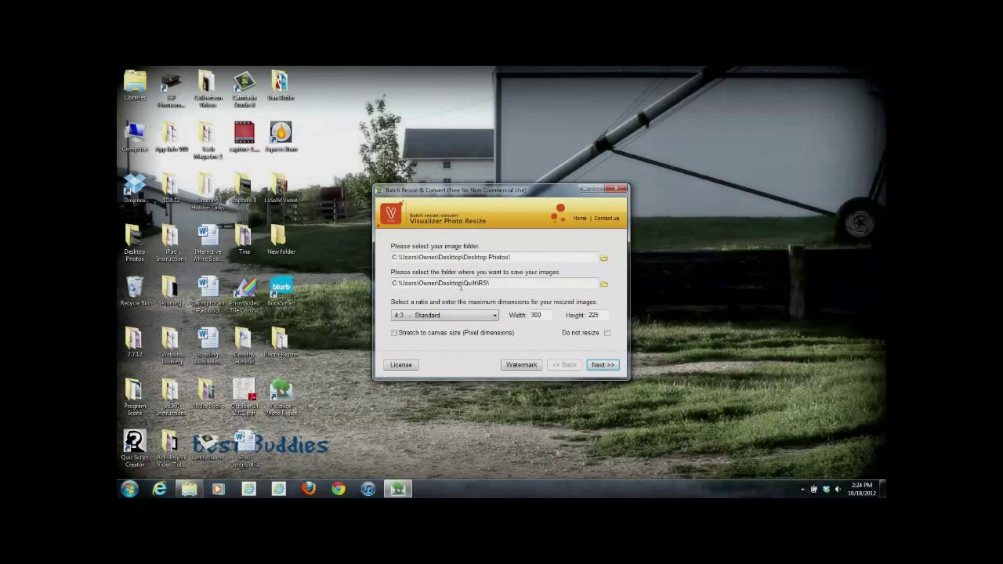
Step: Create a new folder named RS inside Desktop Photos and use it as the save folder for the resized images
{"action": "left_click", "coordinate": [603, 284]}
{"action": "left_click_drag", "start_coordinate": [567, 271], "coordinate": [567, 292]}
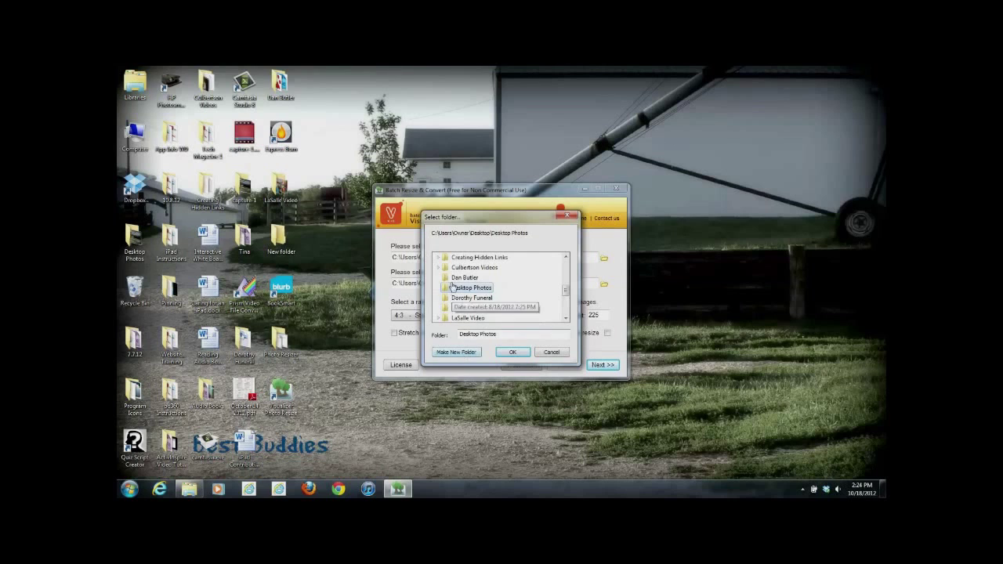
{"action": "left_click", "coordinate": [465, 351]}
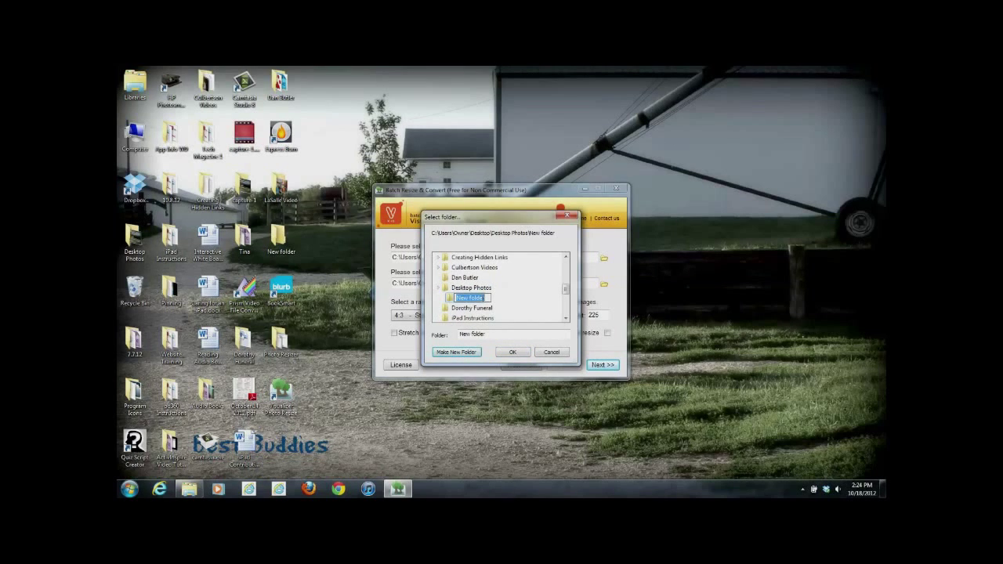
{"action": "type", "text": "RS"}
{"action": "left_click", "coordinate": [508, 353]}
{"action": "left_click", "coordinate": [511, 353]}
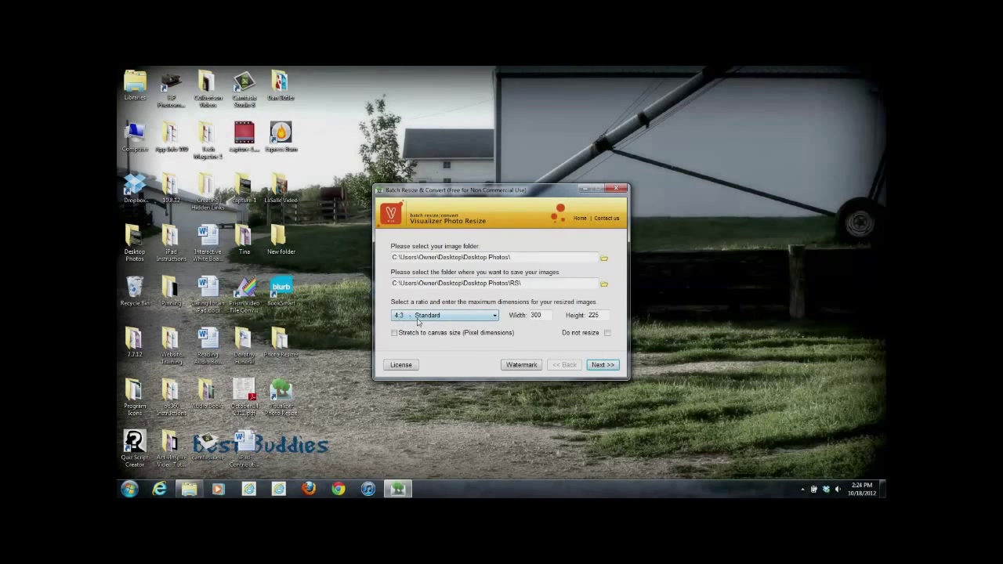
Step: Set the maximum width of the resized images to 400, keeping the 4:3 Standard ratio, and continue to the compression settings
{"action": "left_click", "coordinate": [546, 315]}
{"action": "left_click_drag", "start_coordinate": [550, 315], "coordinate": [526, 317]}
{"action": "type", "text": "400"}
{"action": "left_click", "coordinate": [603, 365]}
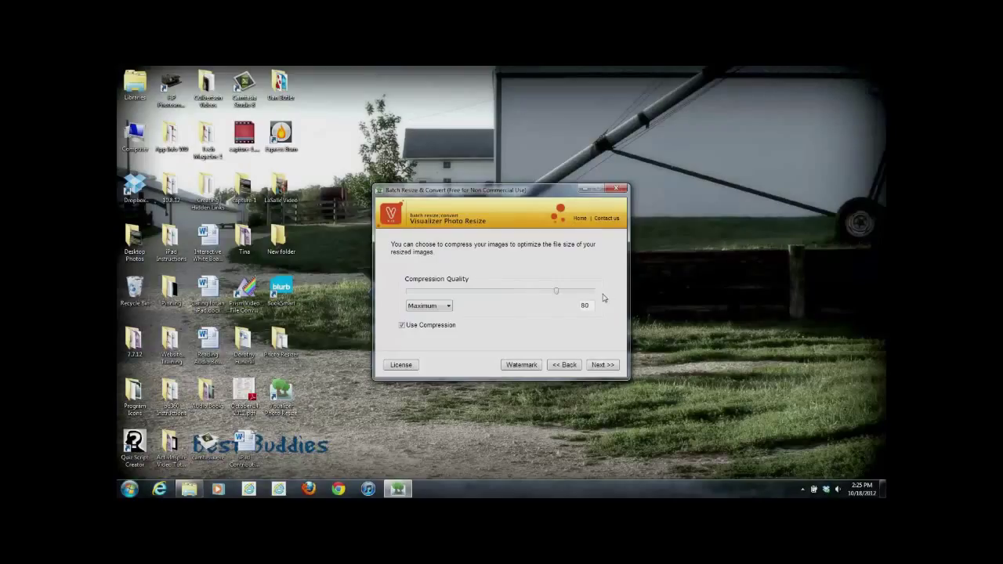
Step: Keep the default compression and canvas settings, resize the images, and close the report and the program
{"action": "left_click", "coordinate": [604, 365]}
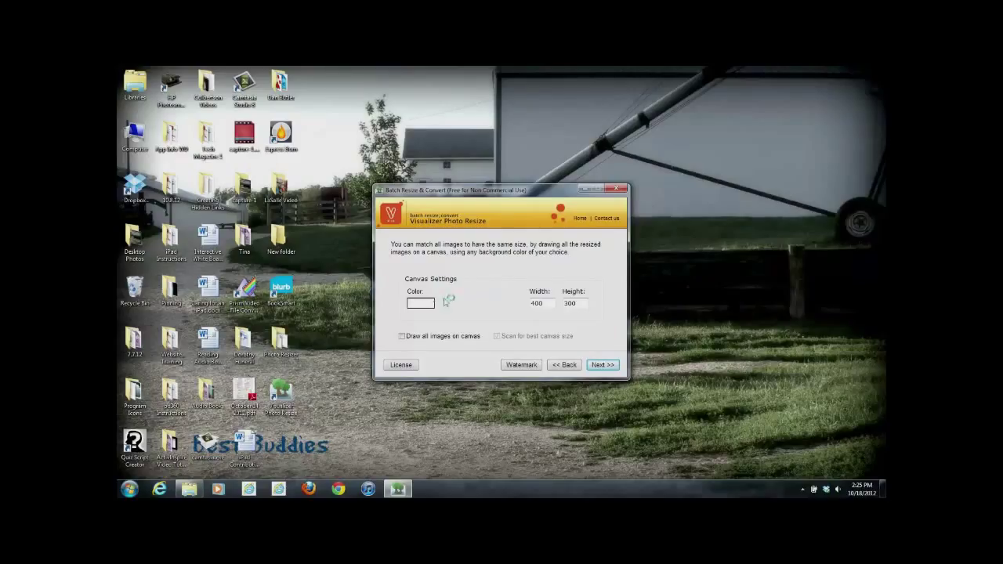
{"action": "left_click", "coordinate": [602, 365]}
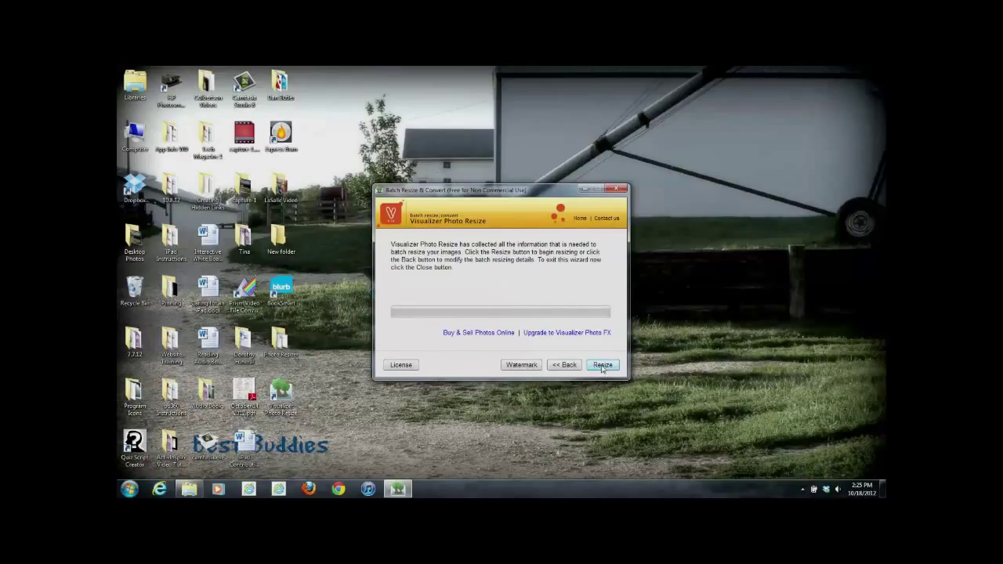
{"action": "left_click", "coordinate": [603, 366]}
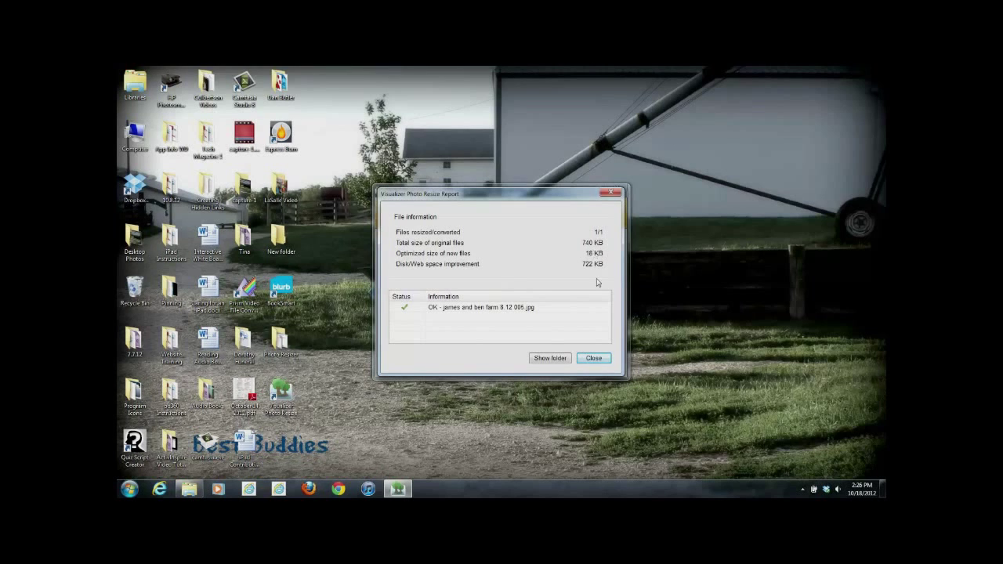
{"action": "left_click", "coordinate": [594, 359]}
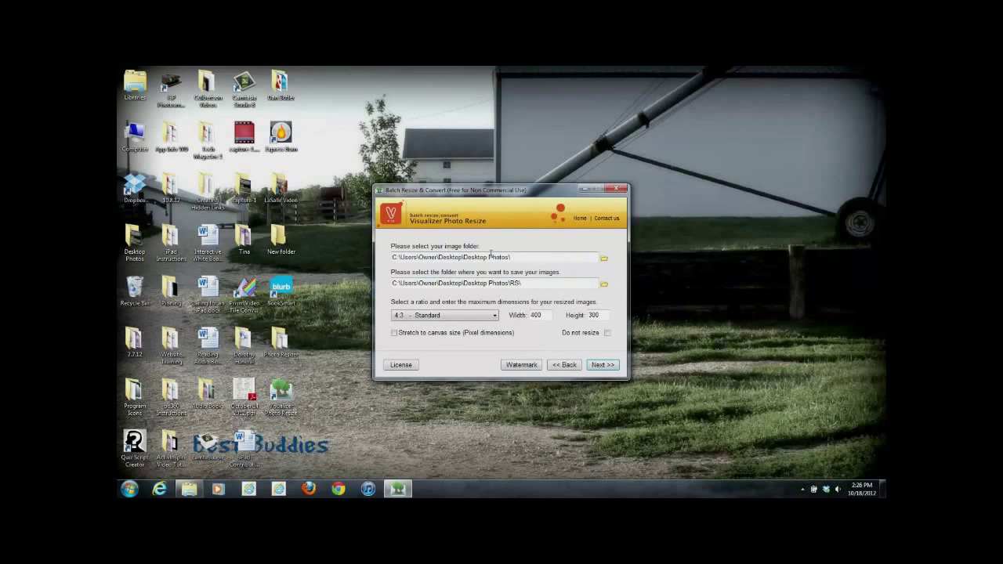
{"action": "left_click", "coordinate": [617, 190]}
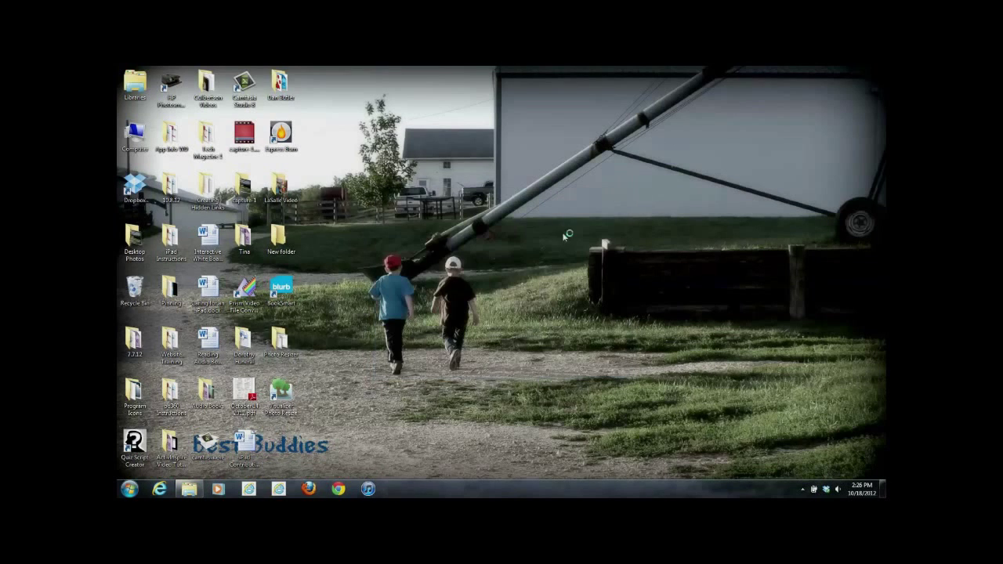
Step: Open the RS folder inside Desktop Photos to check the resized image
{"action": "double_click", "coordinate": [138, 239]}
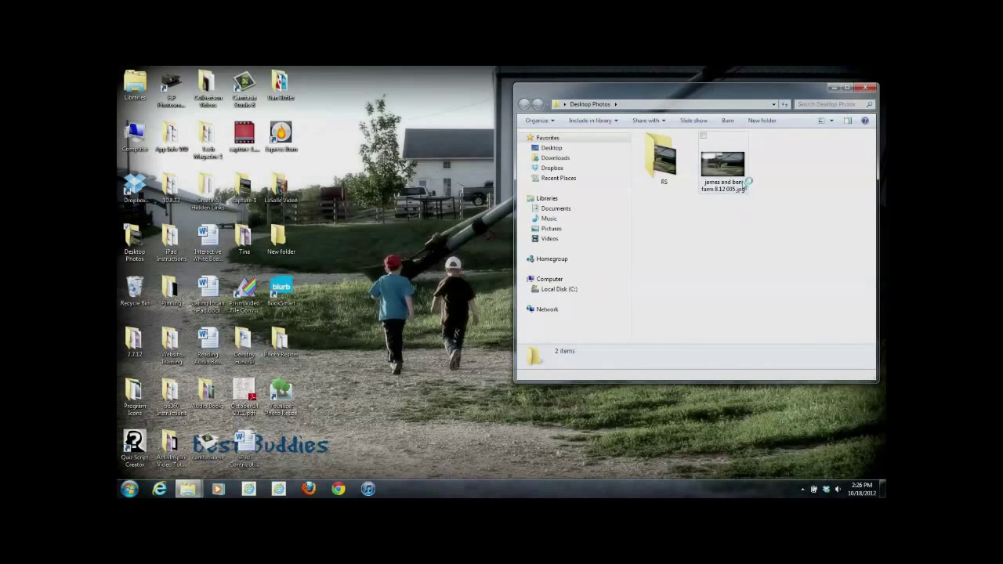
{"action": "double_click", "coordinate": [662, 160]}
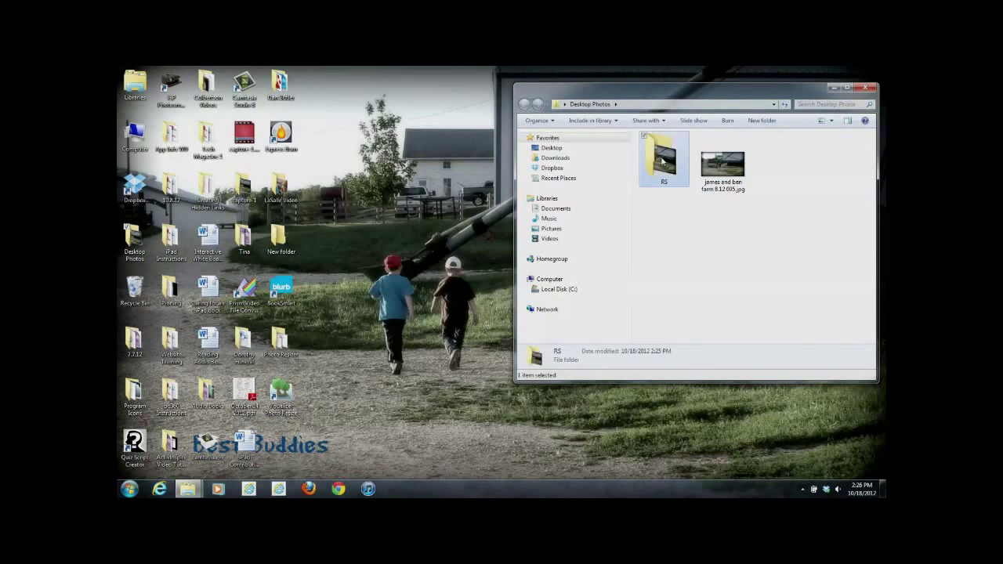